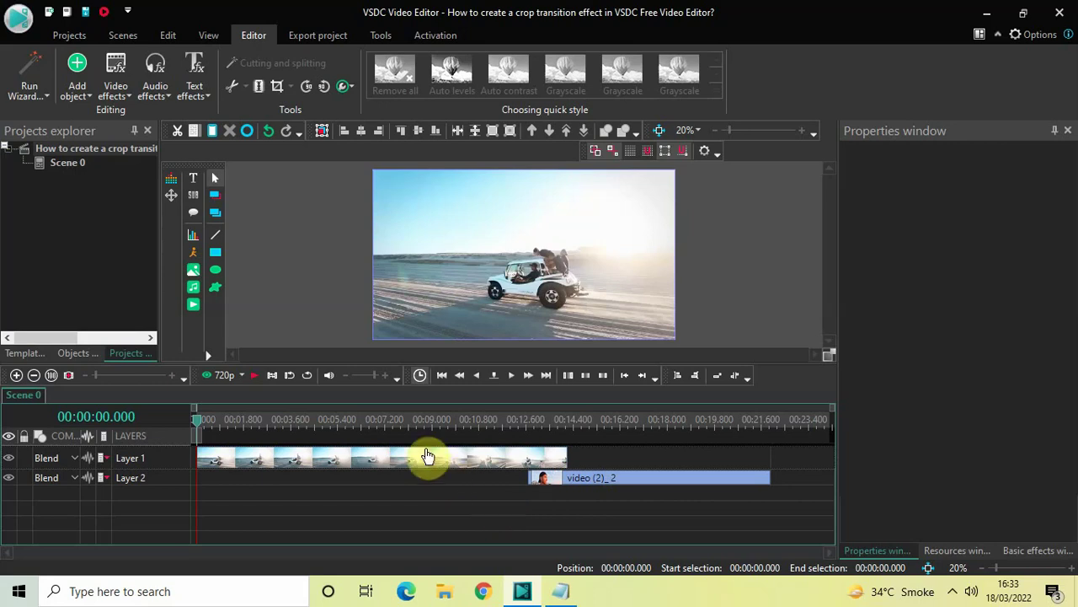
# Preview the car clip around 8 s and the beach clip, then open the Layer 1 car clip
pyautogui.click(413, 421)
pyautogui.click(651, 422)
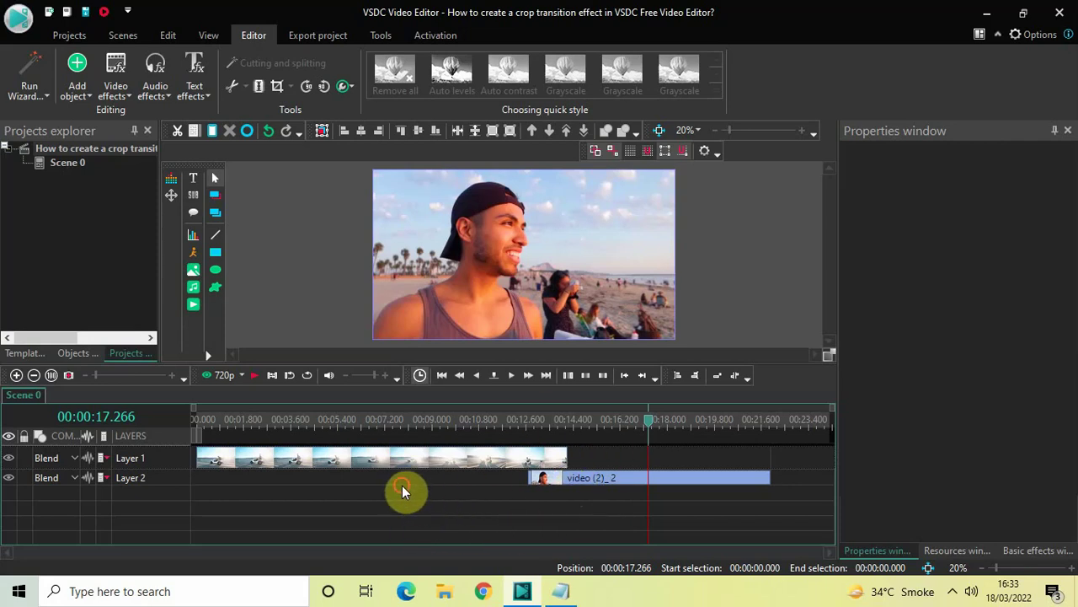
pyautogui.doubleClick(331, 466)
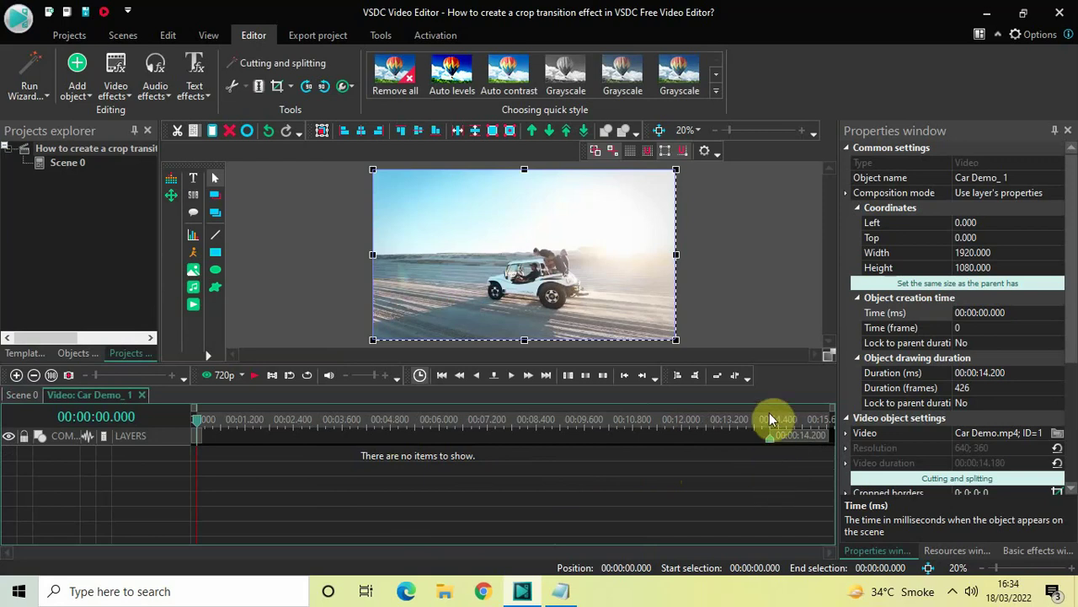
# Place the car clip's playhead near its end at exactly 00:00:12.700
pyautogui.click(707, 426)
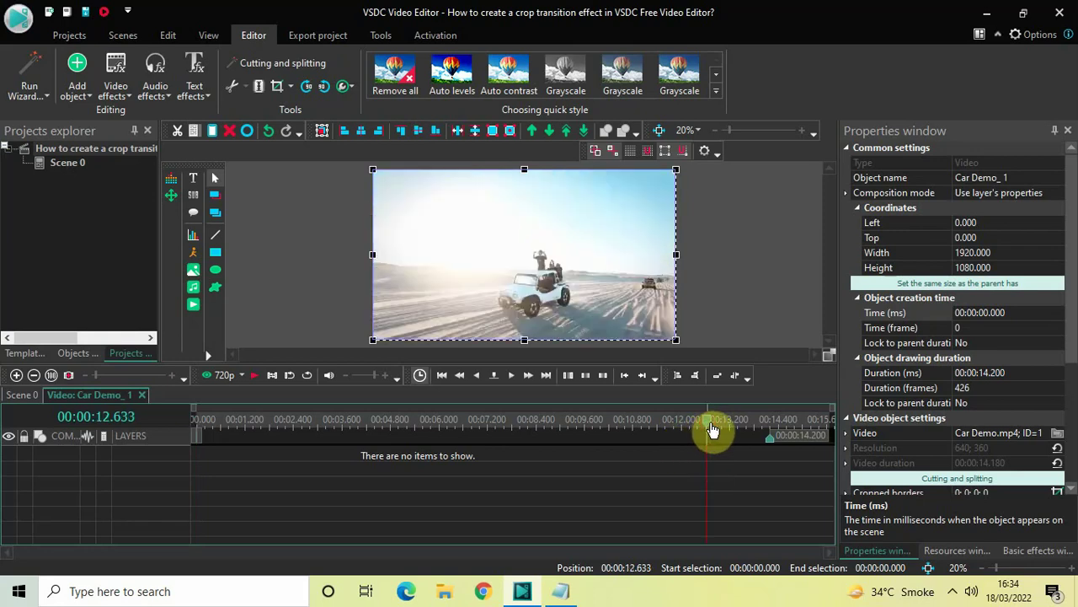
pyautogui.click(710, 425)
pyautogui.click(711, 427)
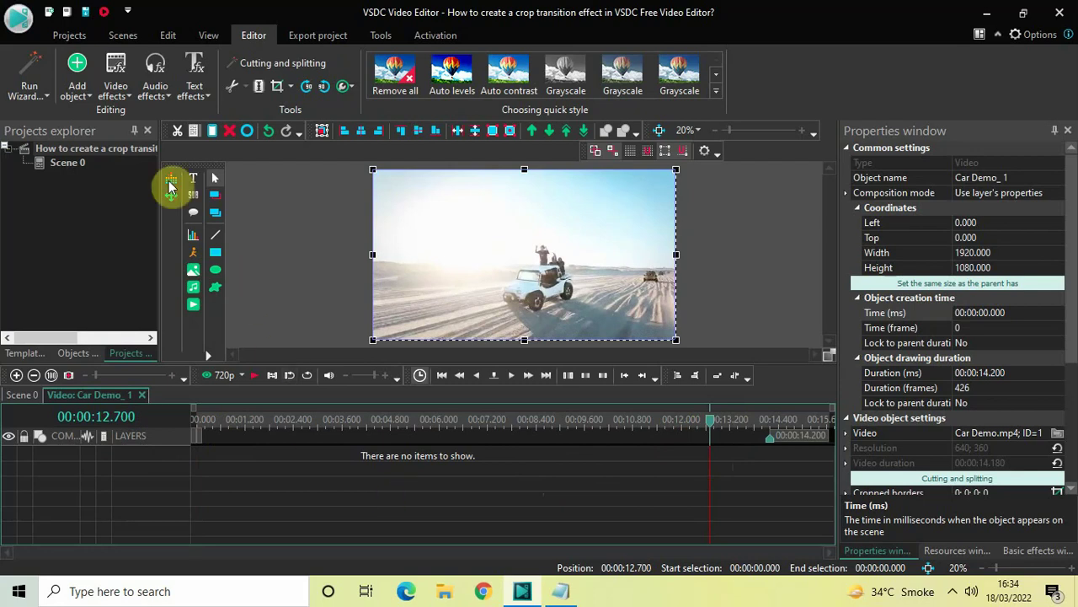
# Add a Crop effect from Video effects > Transforms at the playhead
pyautogui.click(115, 84)
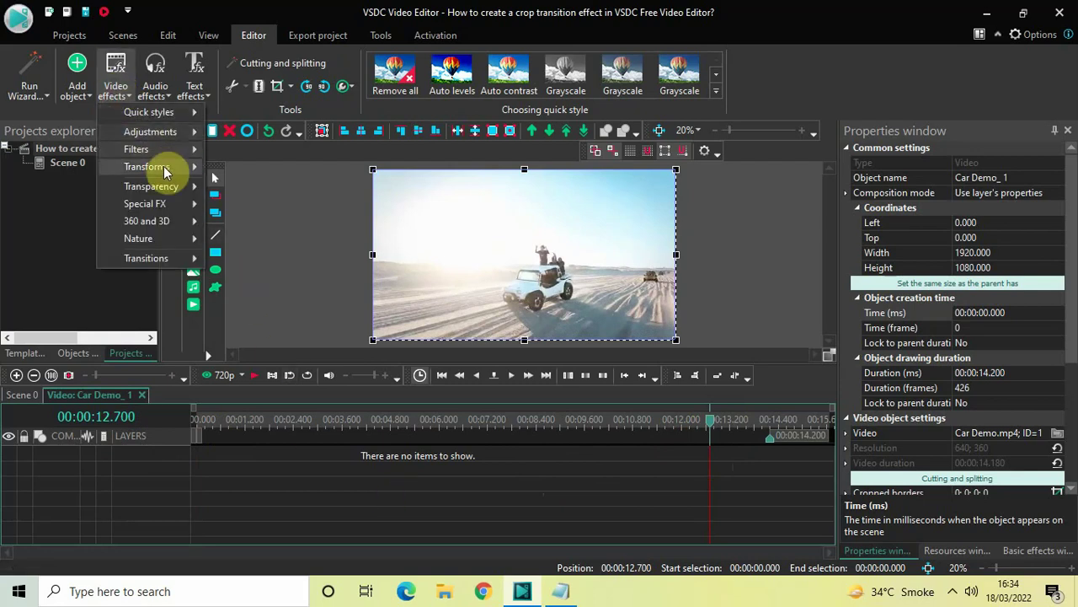
pyautogui.moveTo(165, 172)
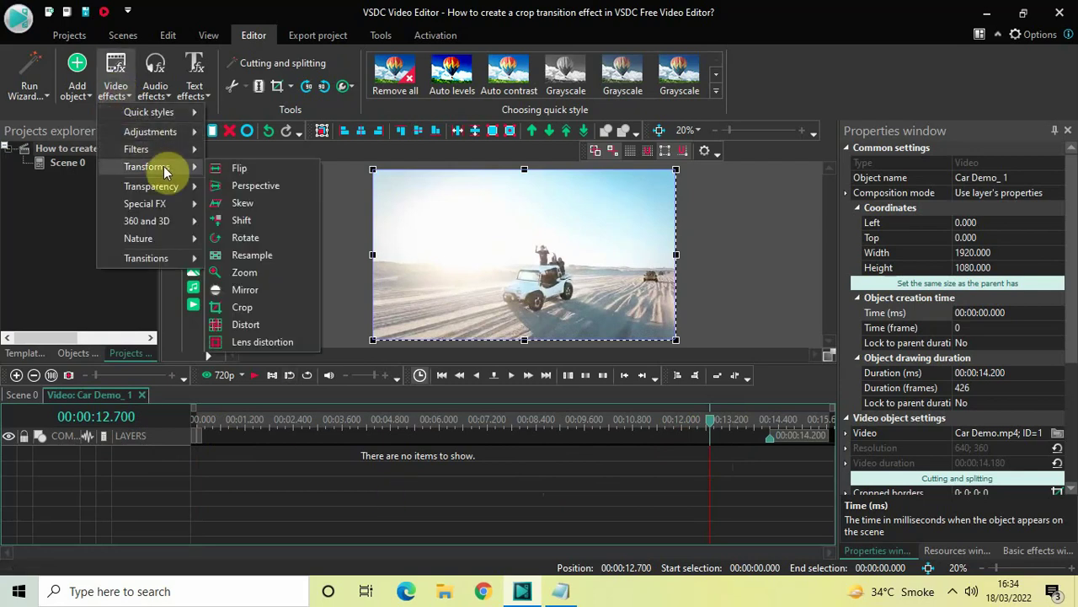
pyautogui.click(275, 305)
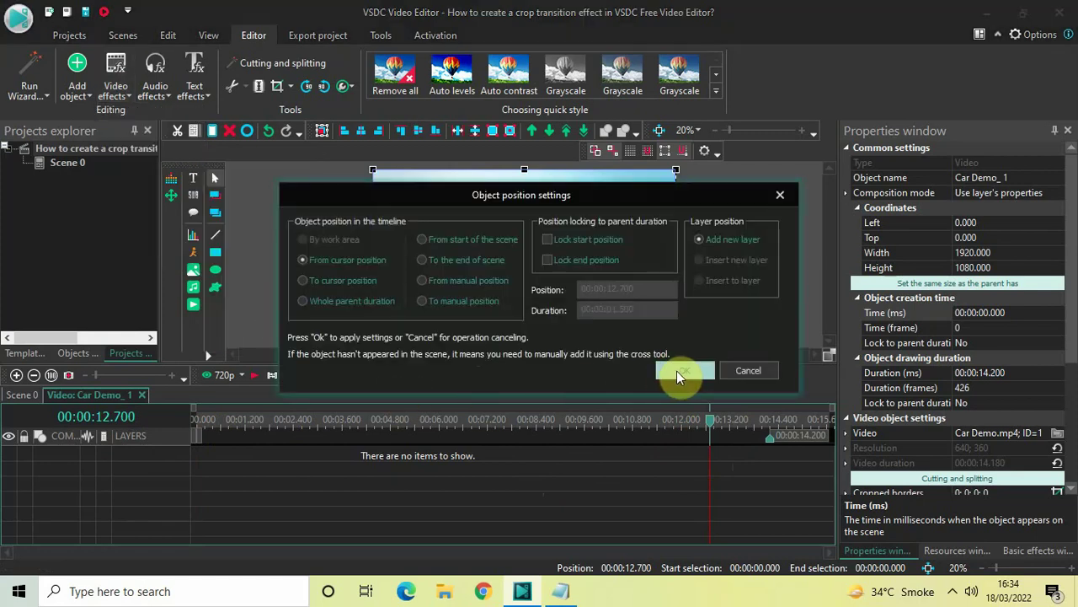
pyautogui.click(677, 370)
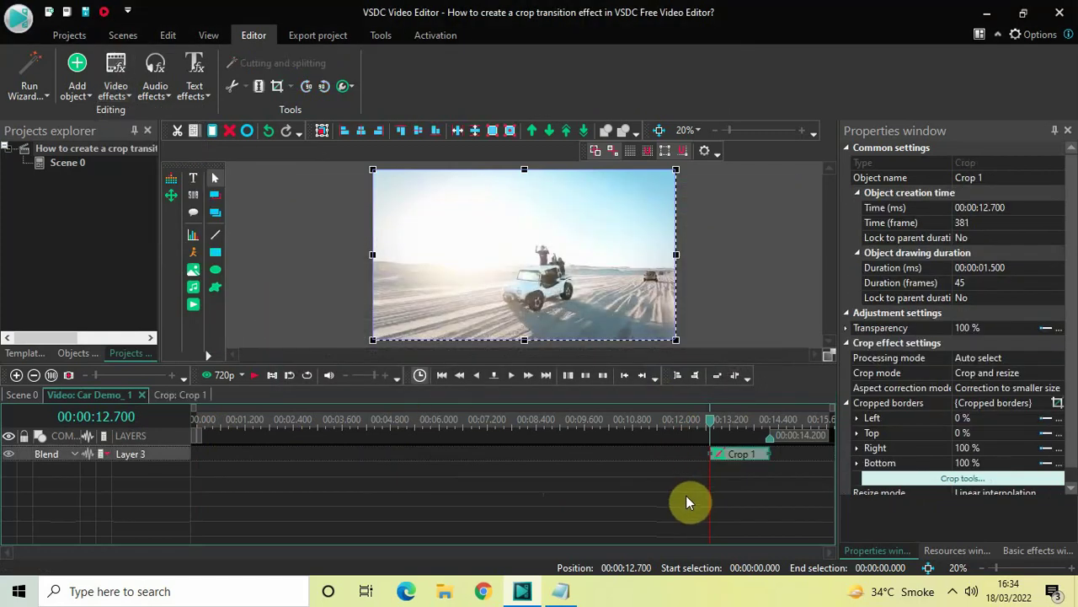
# Open Crop 1 and set its duration to 00:00:00.500
pyautogui.click(741, 459)
pyautogui.doubleClick(741, 459)
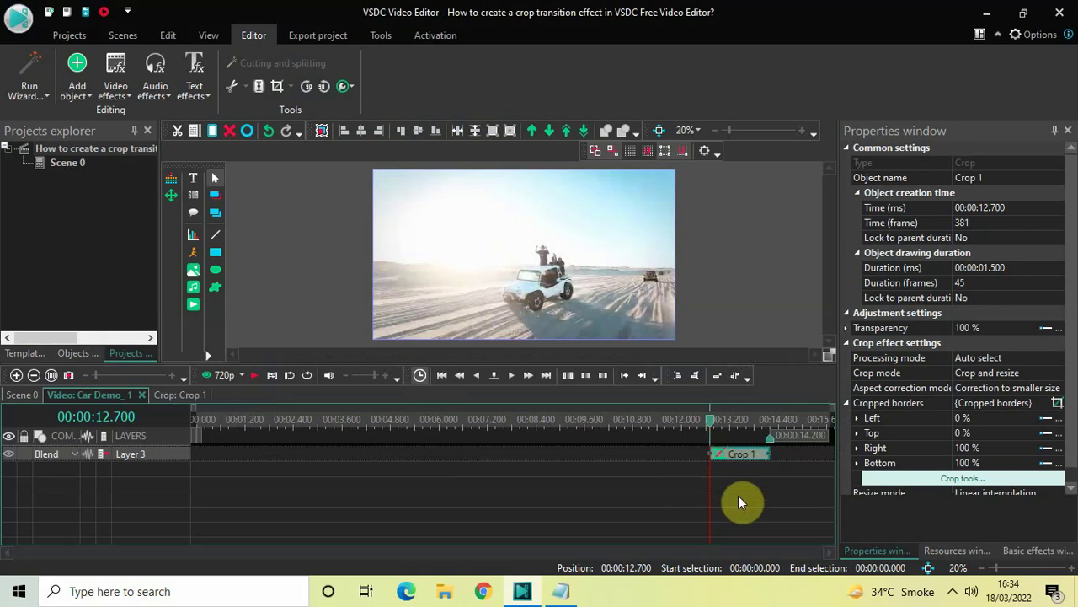
pyautogui.click(901, 268)
pyautogui.press('BackSpace')
pyautogui.press('BackSpace')
pyautogui.press('BackSpace')
pyautogui.press('BackSpace')
pyautogui.write('0.5')
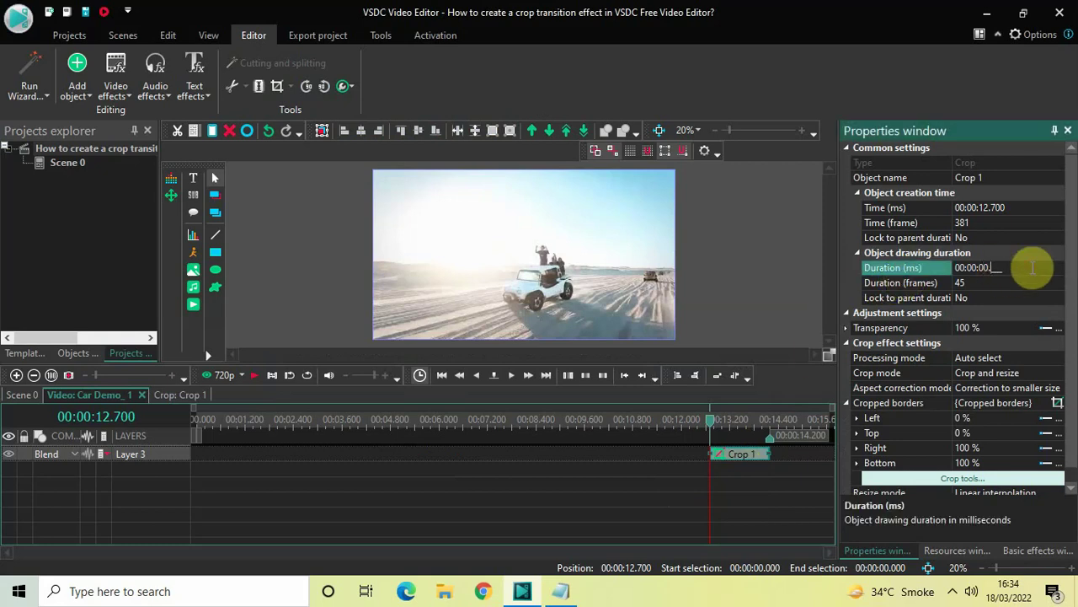
pyautogui.write('00')
pyautogui.press('Return')
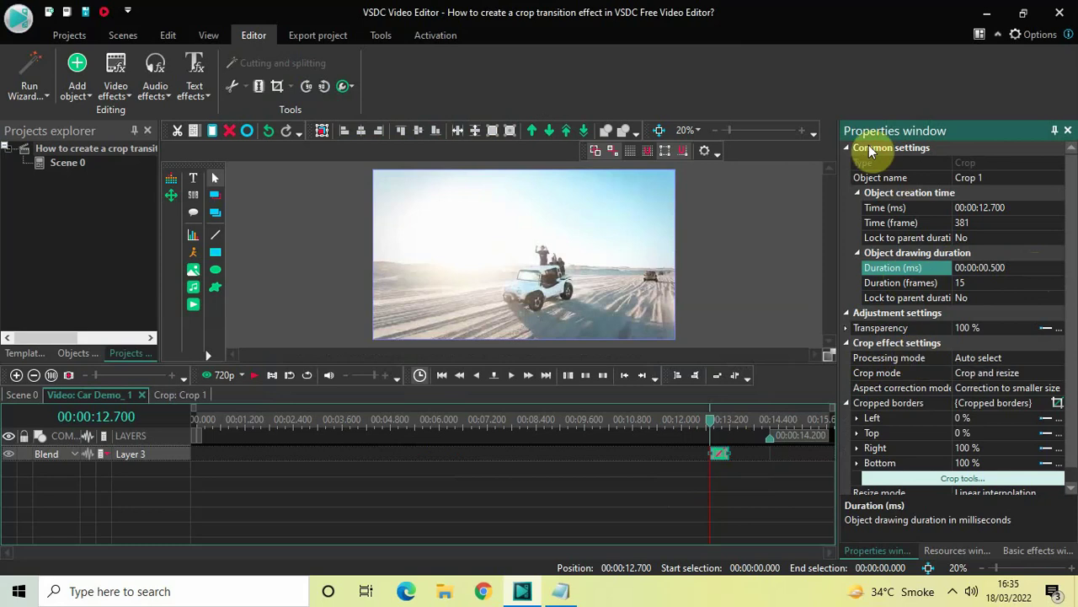
pyautogui.click(873, 376)
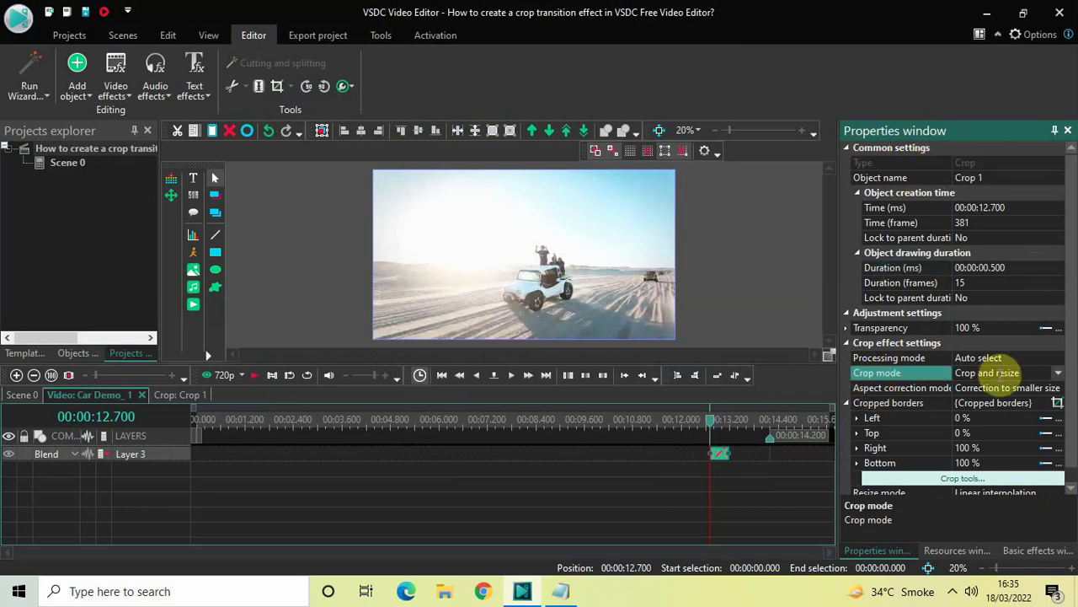
# Switch Crop 1 to Crop borders mode with Left at 33%, then select the Crop 1 clip
pyautogui.click(1058, 374)
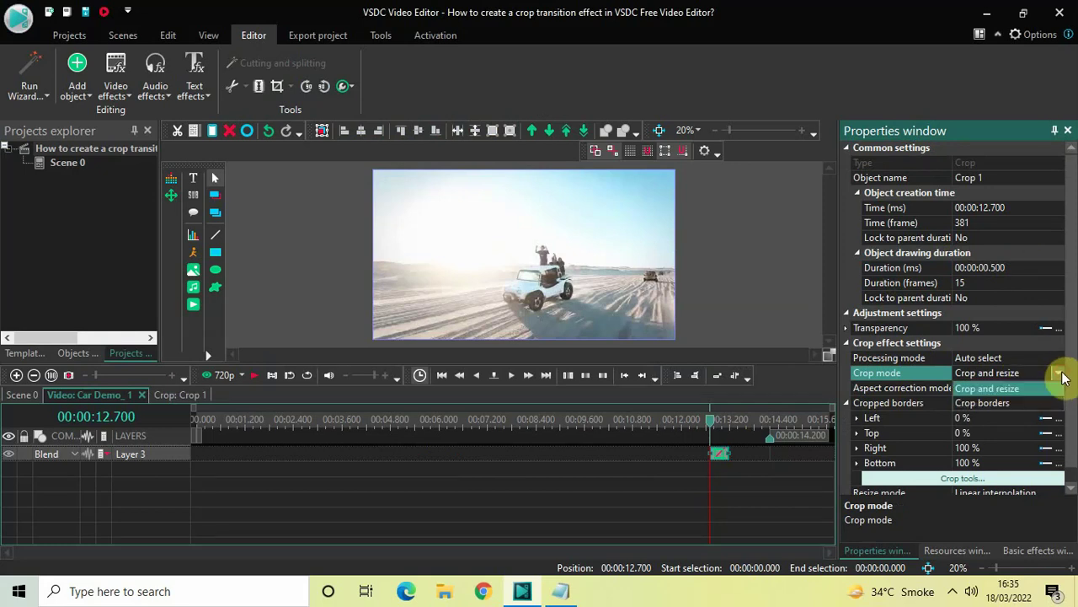
pyautogui.click(1006, 402)
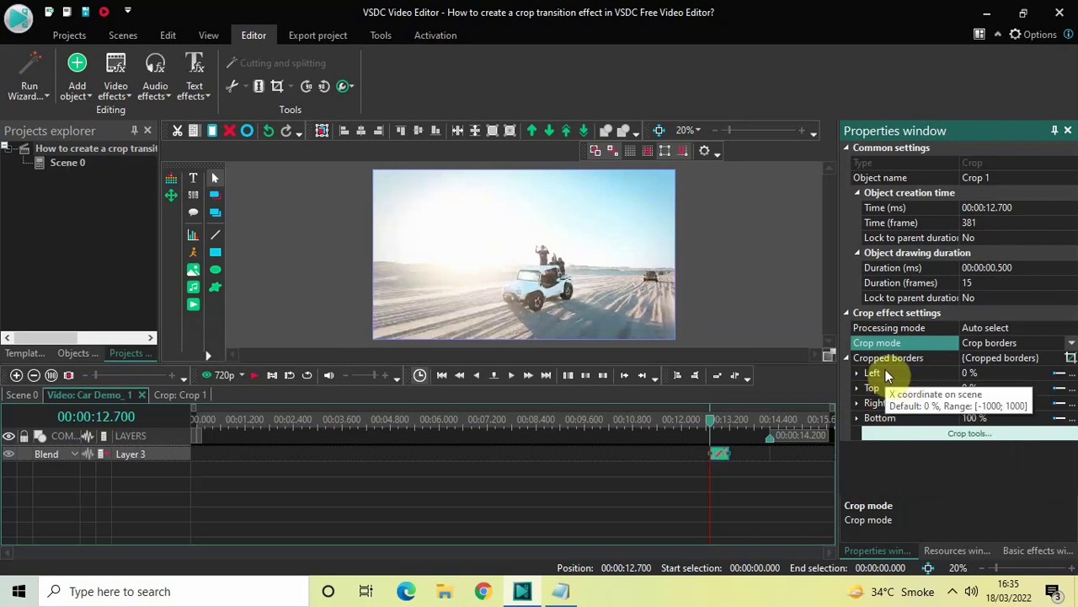
pyautogui.click(989, 374)
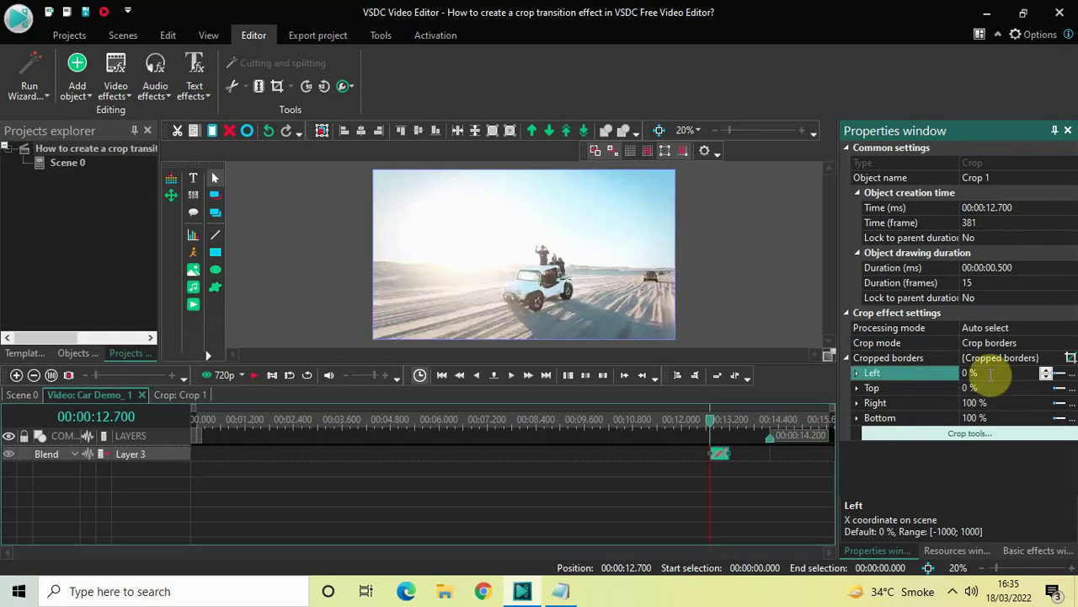
pyautogui.press('BackSpace')
pyautogui.press('BackSpace')
pyautogui.press('BackSpace')
pyautogui.write('33')
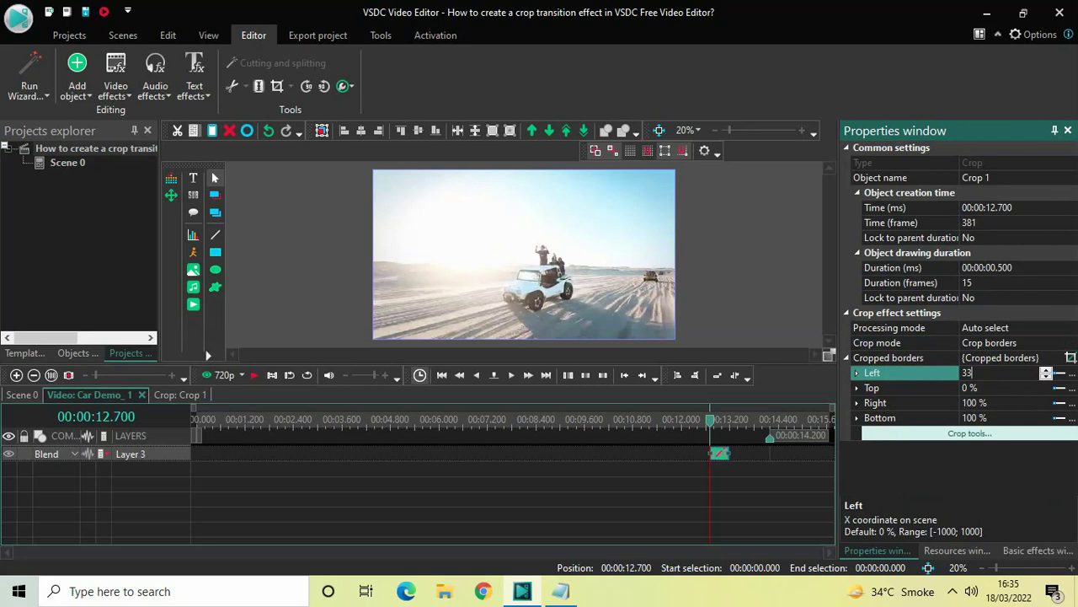
pyautogui.press('Return')
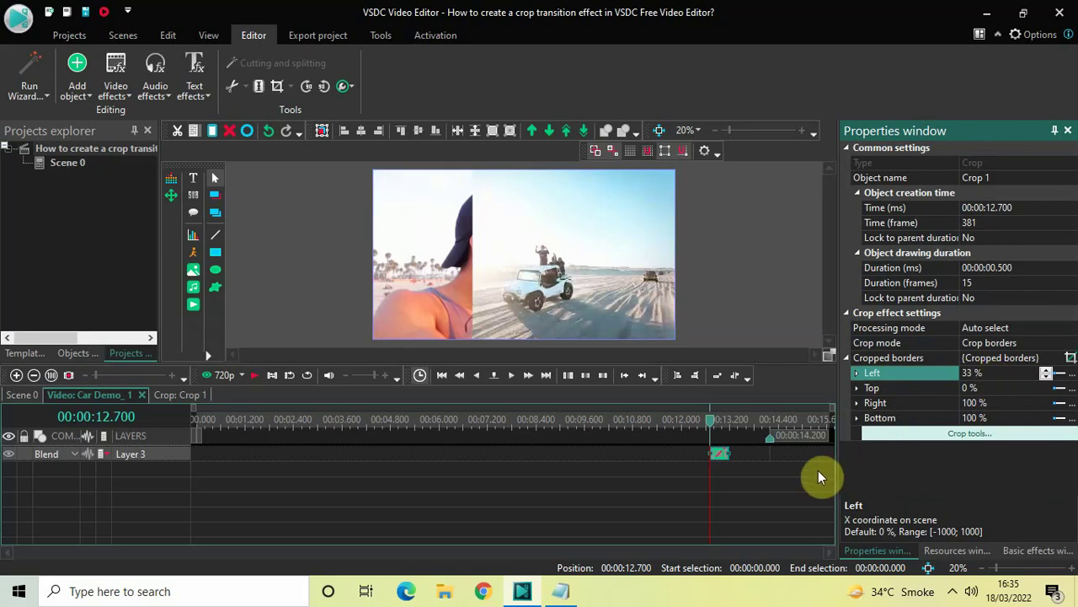
pyautogui.click(722, 461)
pyautogui.click(722, 455)
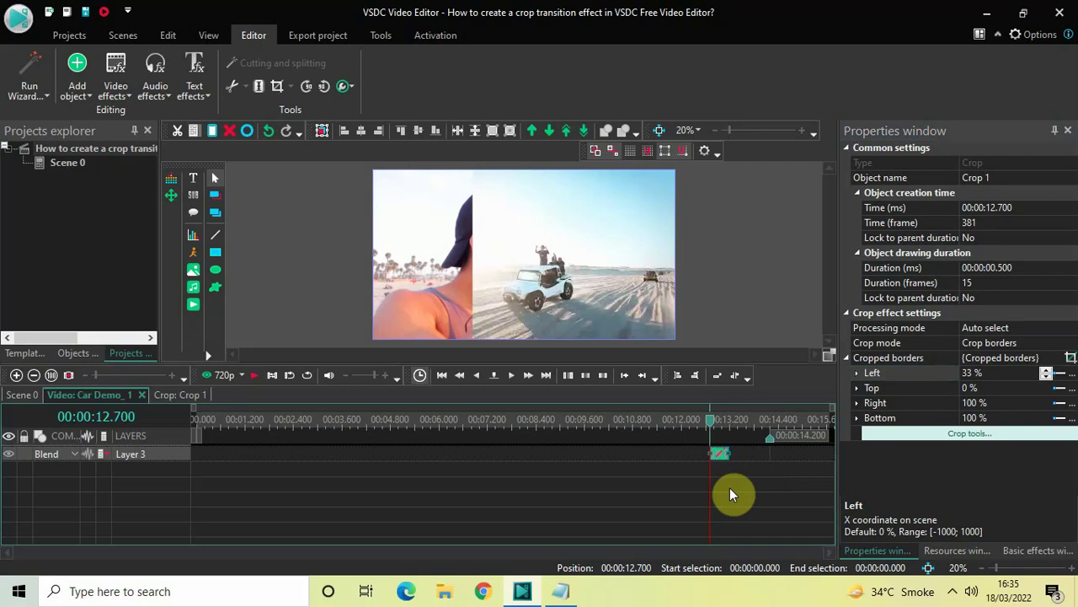
# Paste a copy as Crop 2, move it to start at 13.200 s, and open it
pyautogui.hotkey('ctrl', 'v')
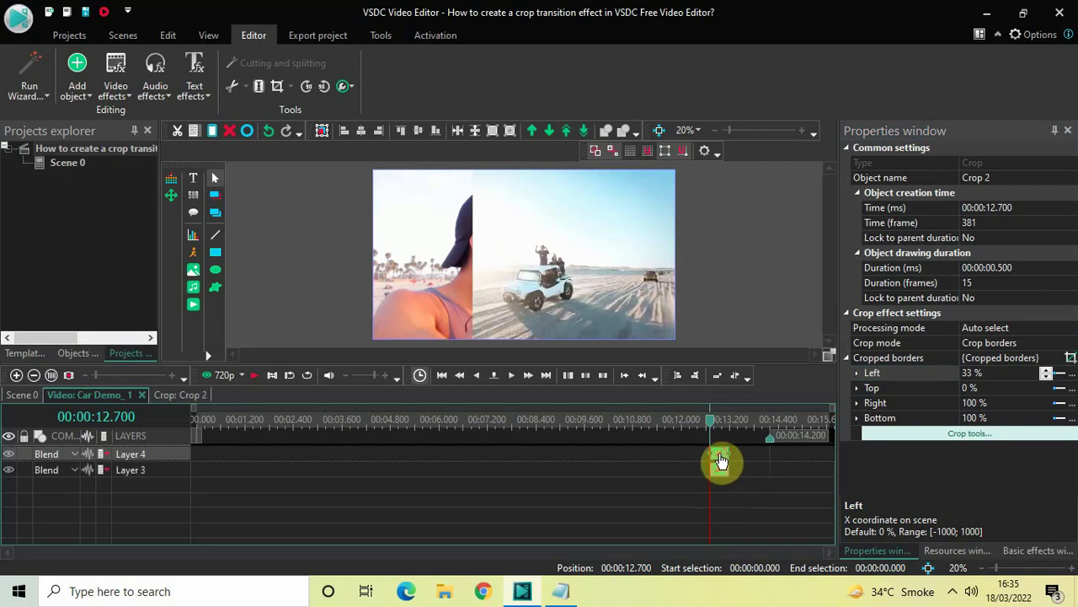
pyautogui.moveTo(721, 460)
pyautogui.mouseDown()
pyautogui.moveTo(732, 474)
pyautogui.moveTo(730, 464)
pyautogui.mouseUp()
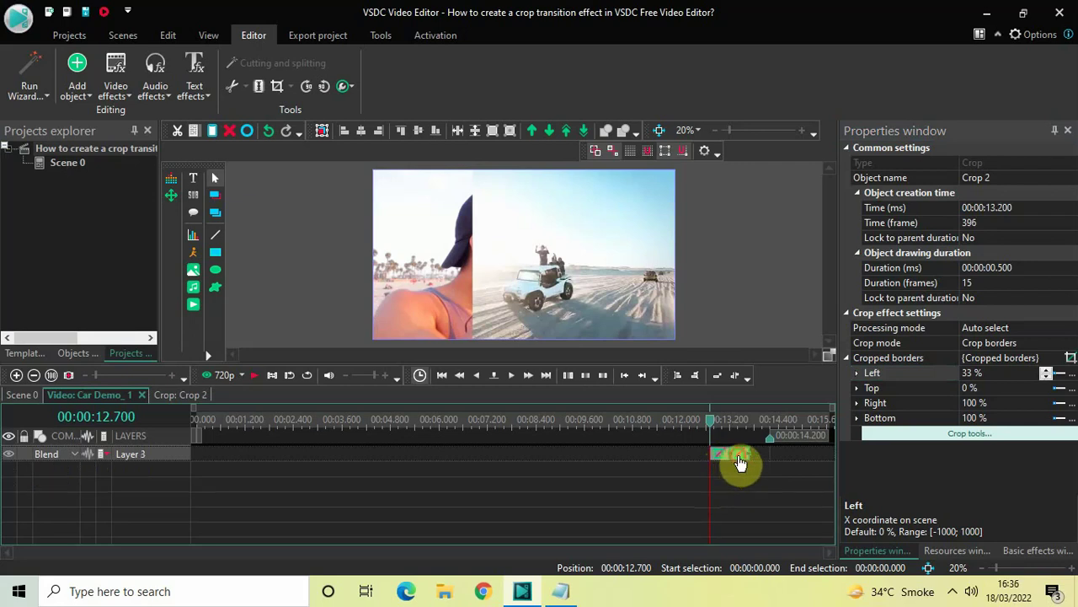
pyautogui.click(784, 481)
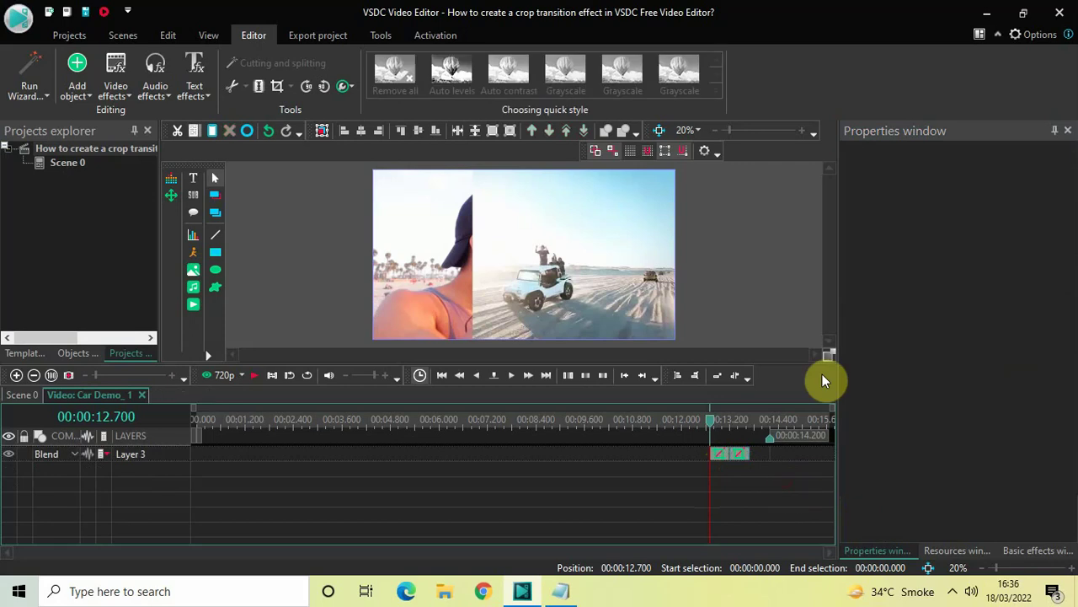
pyautogui.click(743, 461)
pyautogui.doubleClick(743, 460)
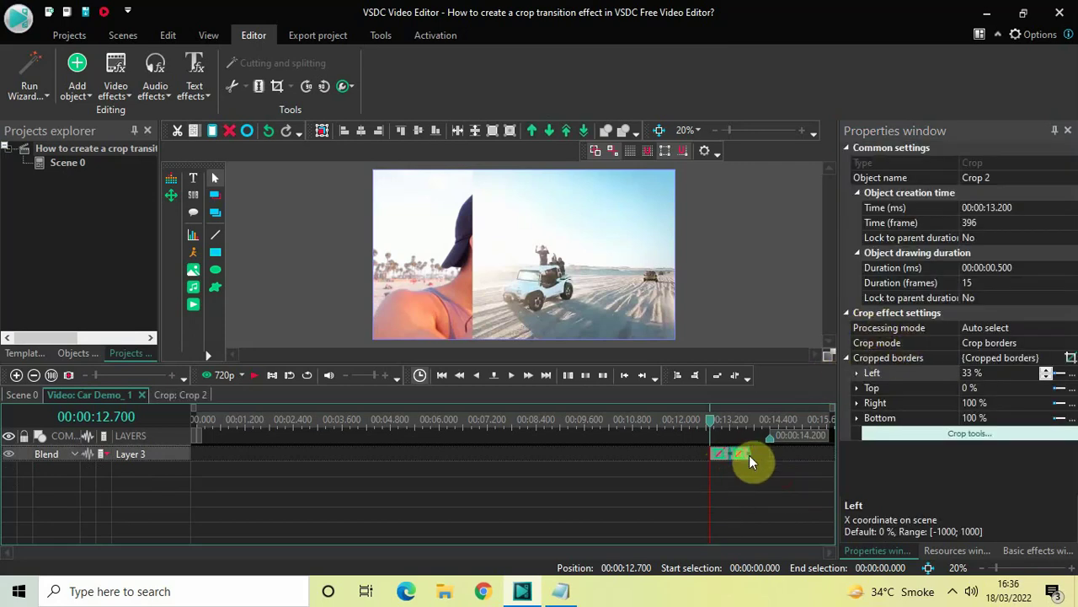
# Change Crop 2's Left cropped border from 33% to 66%
pyautogui.click(883, 343)
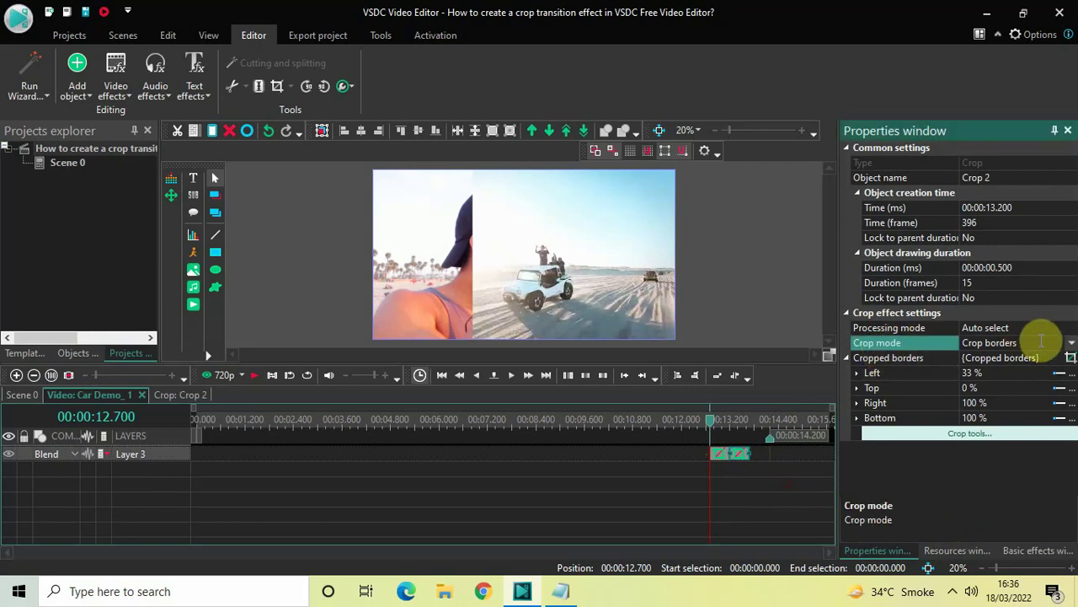
pyautogui.click(901, 375)
pyautogui.doubleClick(996, 373)
pyautogui.press('BackSpace')
pyautogui.hotkey('shift', 'Home')
pyautogui.press('BackSpace')
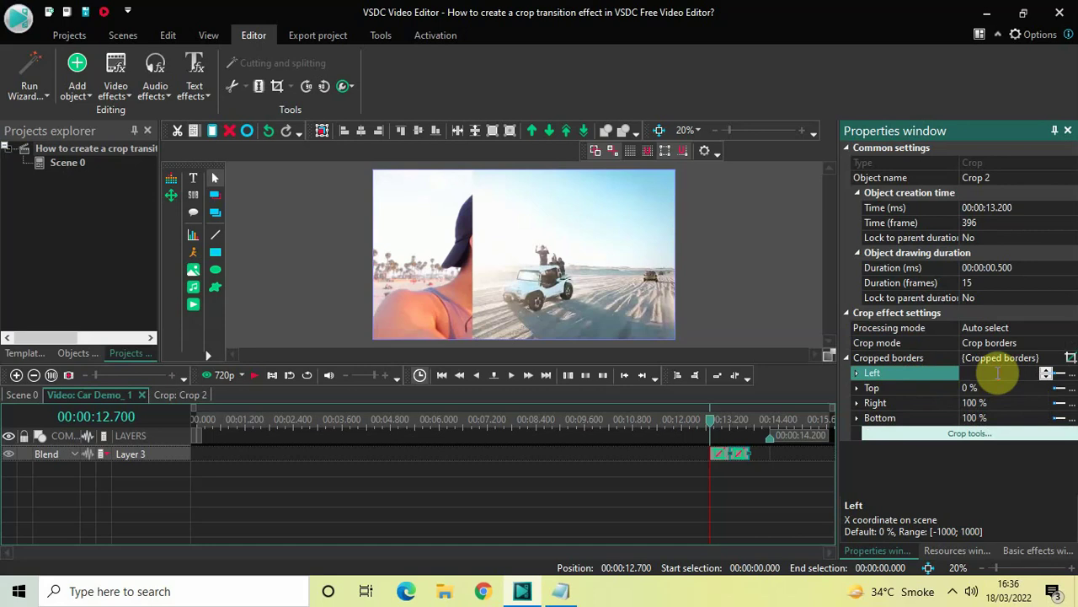
pyautogui.write('66')
pyautogui.click(739, 460)
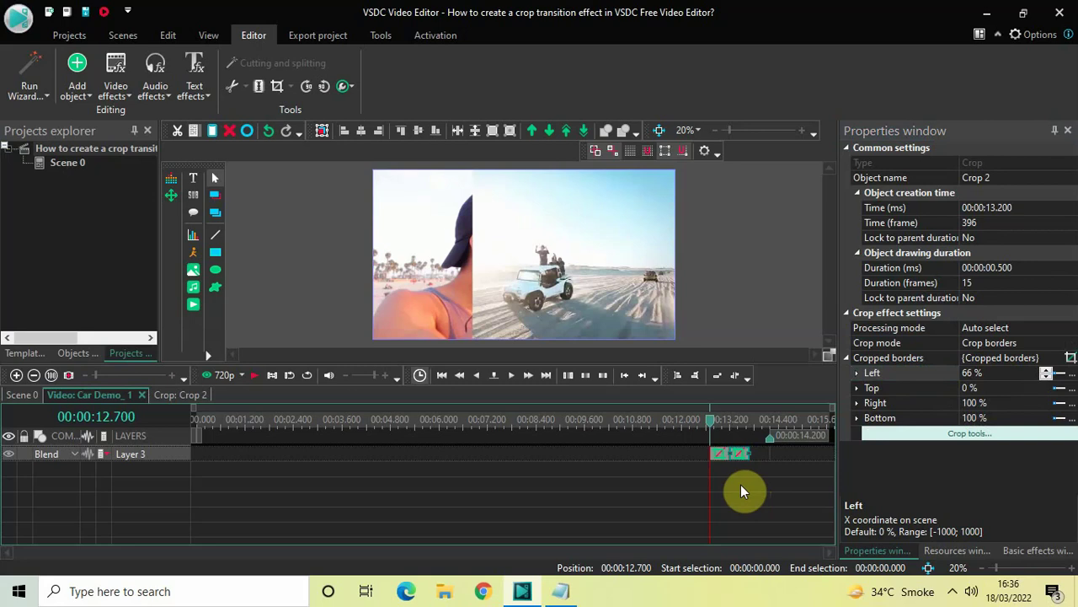
# Paste Crop 3 on Layer 3 at 13.700 s and set its Left border to 100%
pyautogui.hotkey('ctrl', 'v')
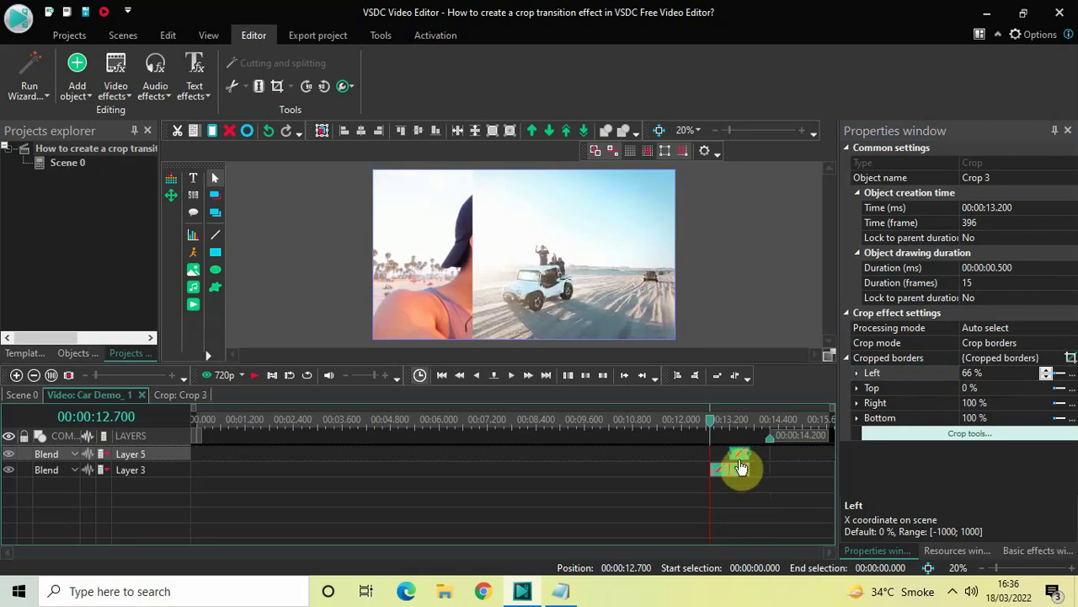
pyautogui.moveTo(746, 460)
pyautogui.mouseDown()
pyautogui.moveTo(752, 472)
pyautogui.moveTo(748, 464)
pyautogui.mouseUp()
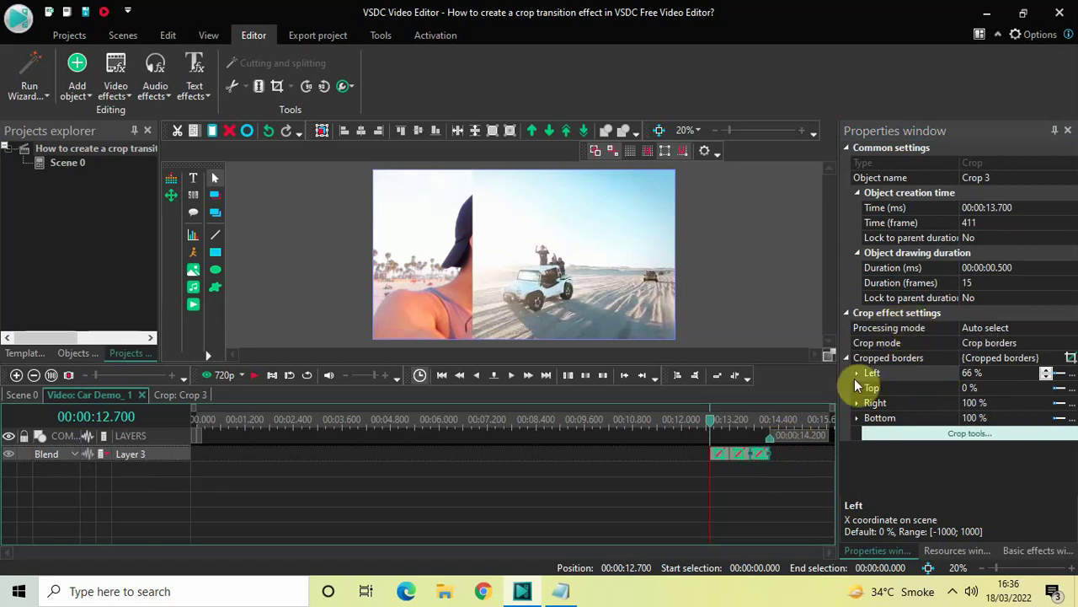
pyautogui.click(887, 345)
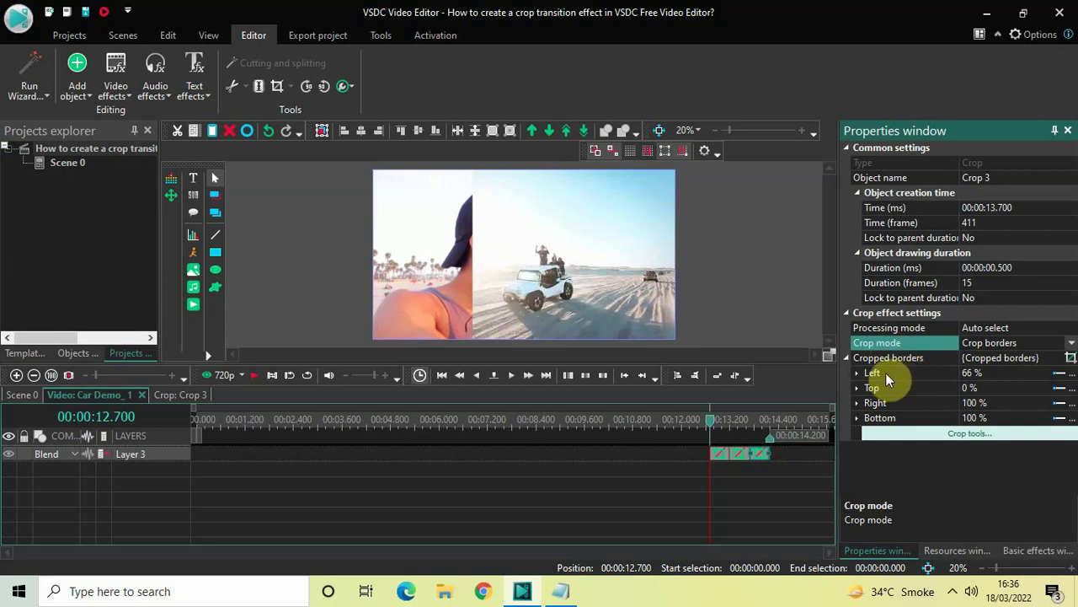
pyautogui.click(886, 373)
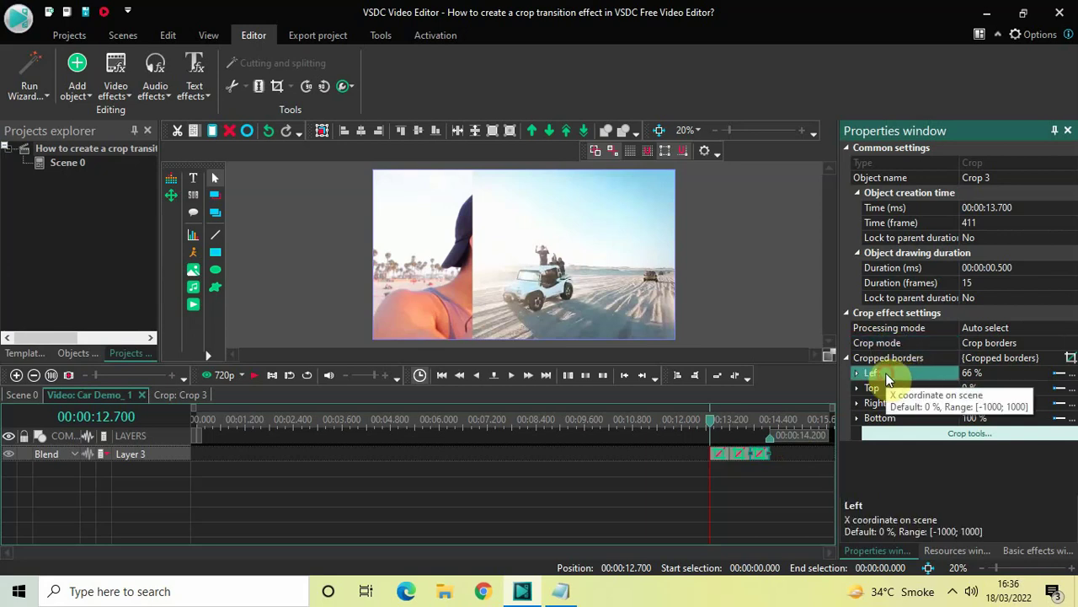
pyautogui.click(997, 374)
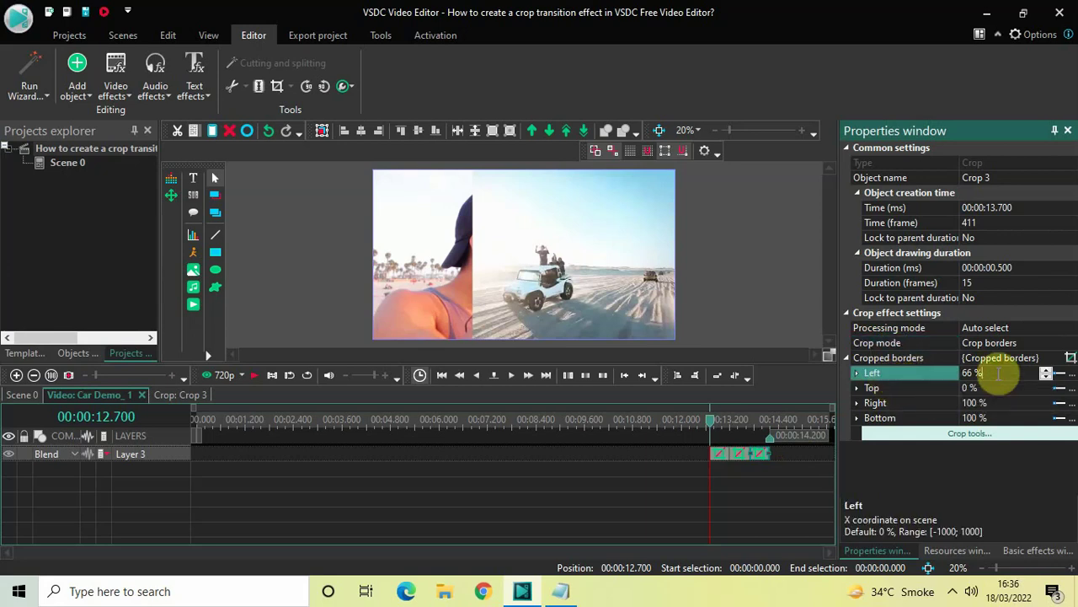
pyautogui.hotkey('ctrl', 'a')
pyautogui.press('BackSpace')
pyautogui.write('1')
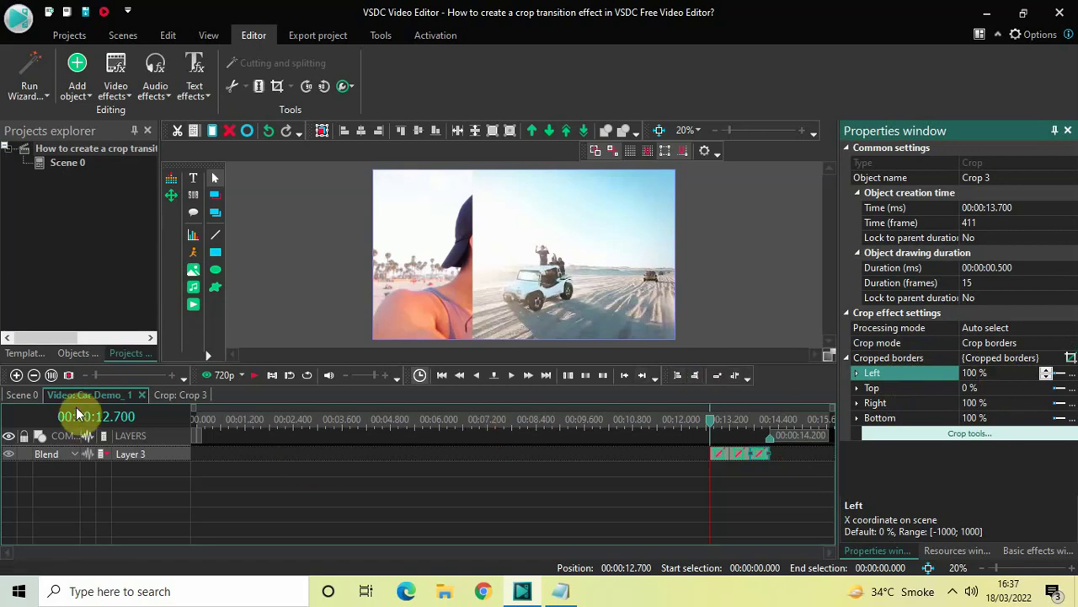
# On Scene 0, play from about 00:07.666, then replay from 00:09.233 through the transition
pyautogui.click(21, 395)
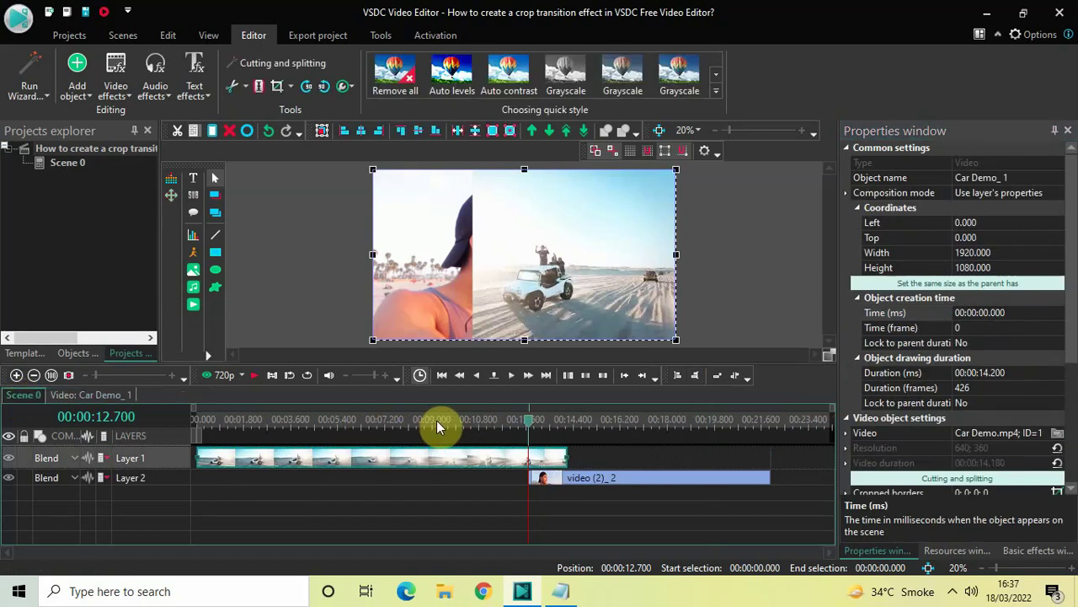
pyautogui.click(401, 422)
pyautogui.press('space')
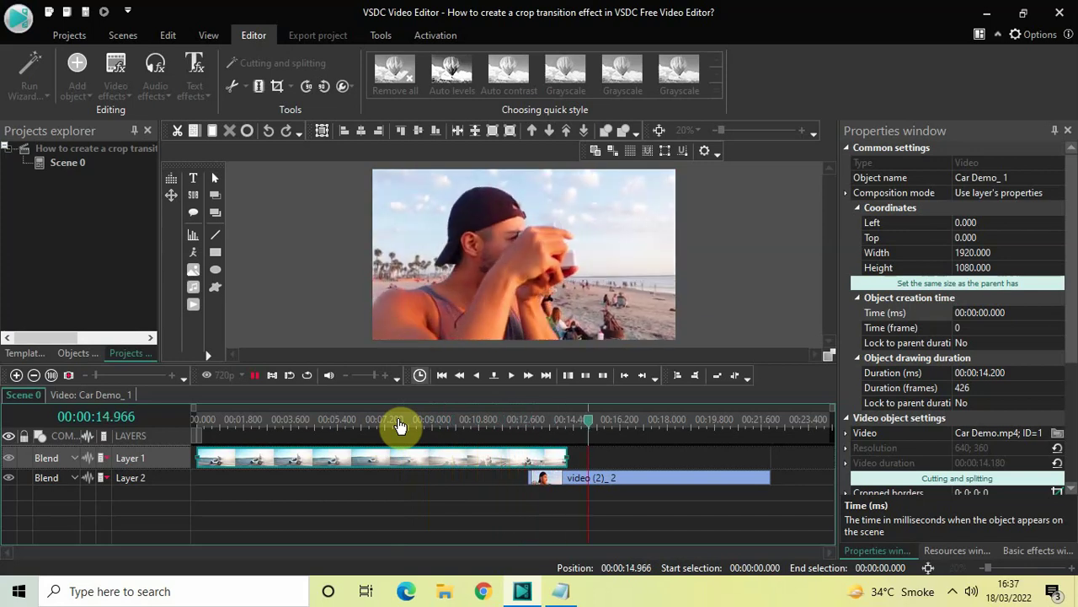
pyautogui.press('space')
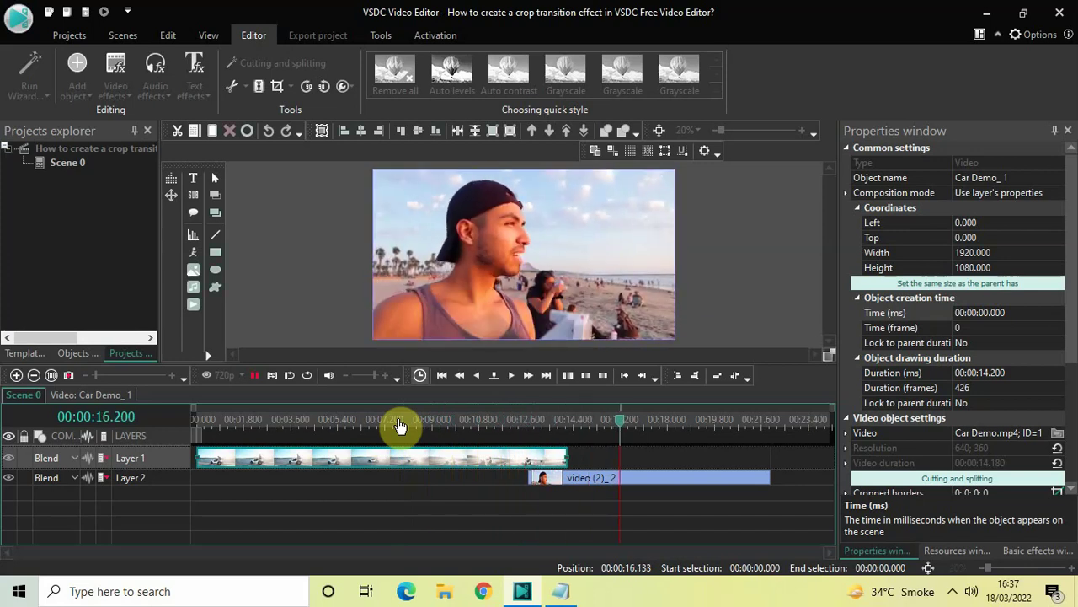
pyautogui.click(438, 419)
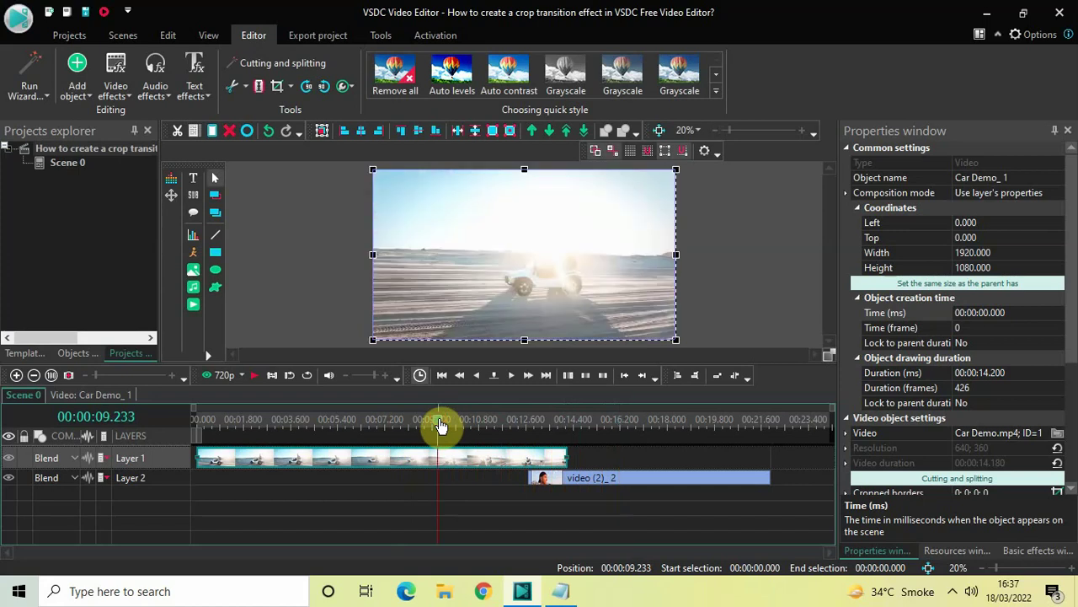
pyautogui.press('space')
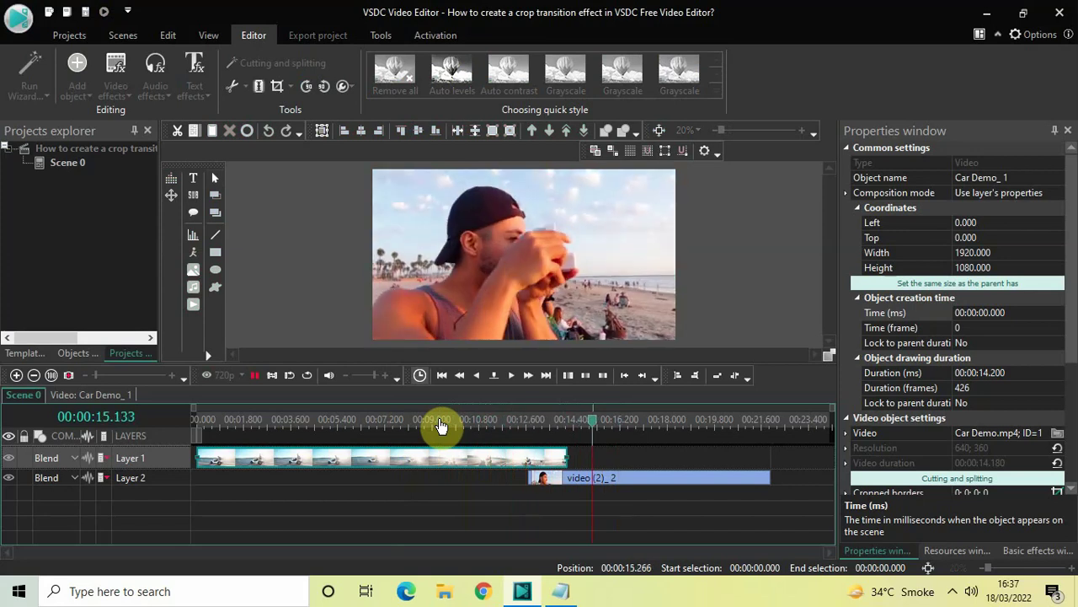
# Set preview quality to 240p, open the Scene 0 preview player, and jump back to about 00:11
pyautogui.click(244, 376)
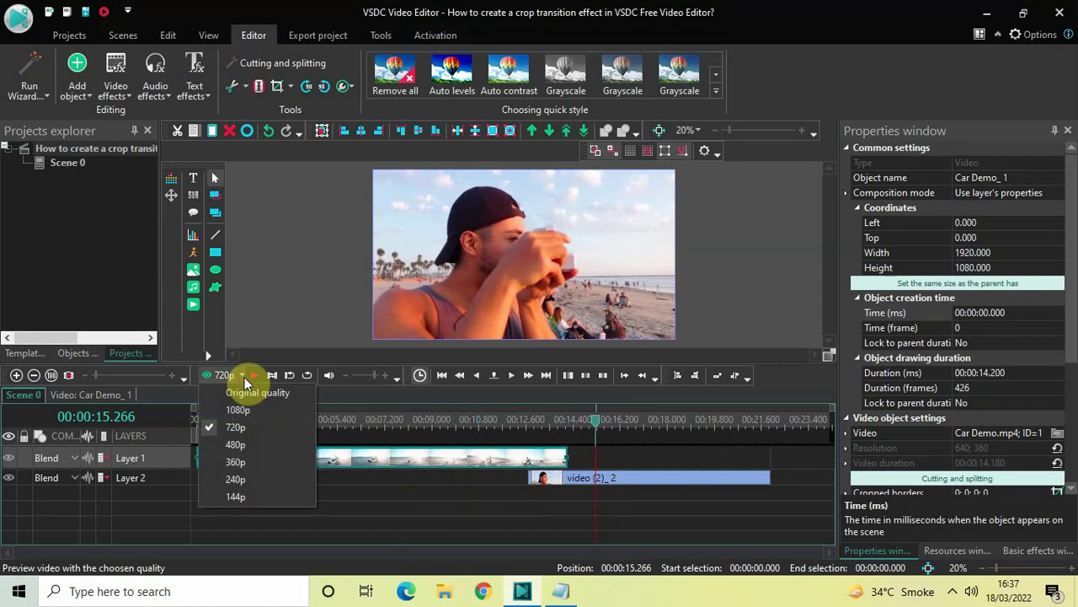
pyautogui.click(252, 480)
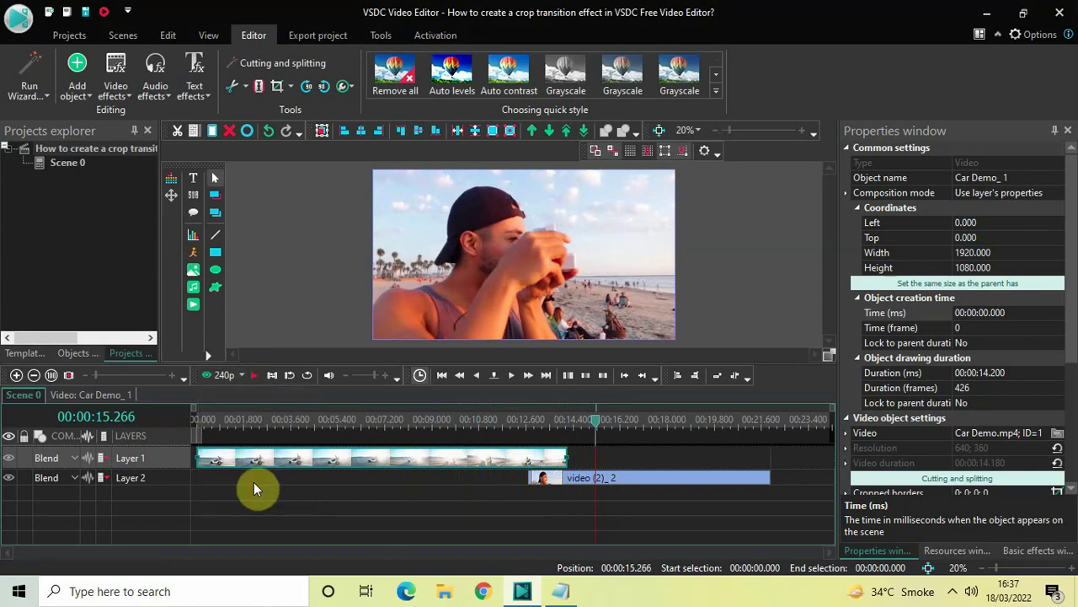
pyautogui.click(214, 375)
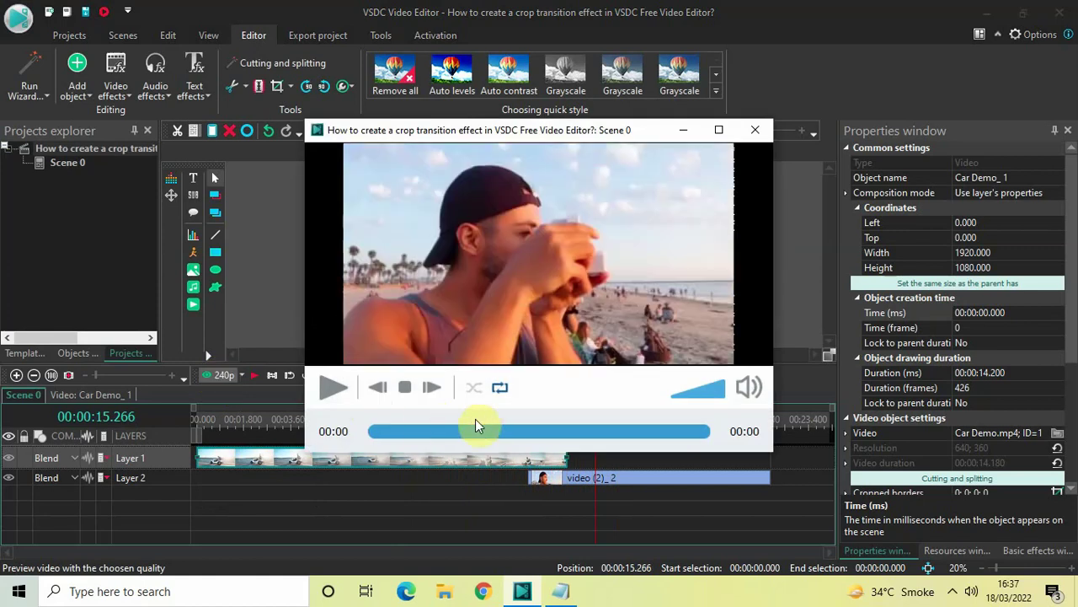
pyautogui.click(544, 432)
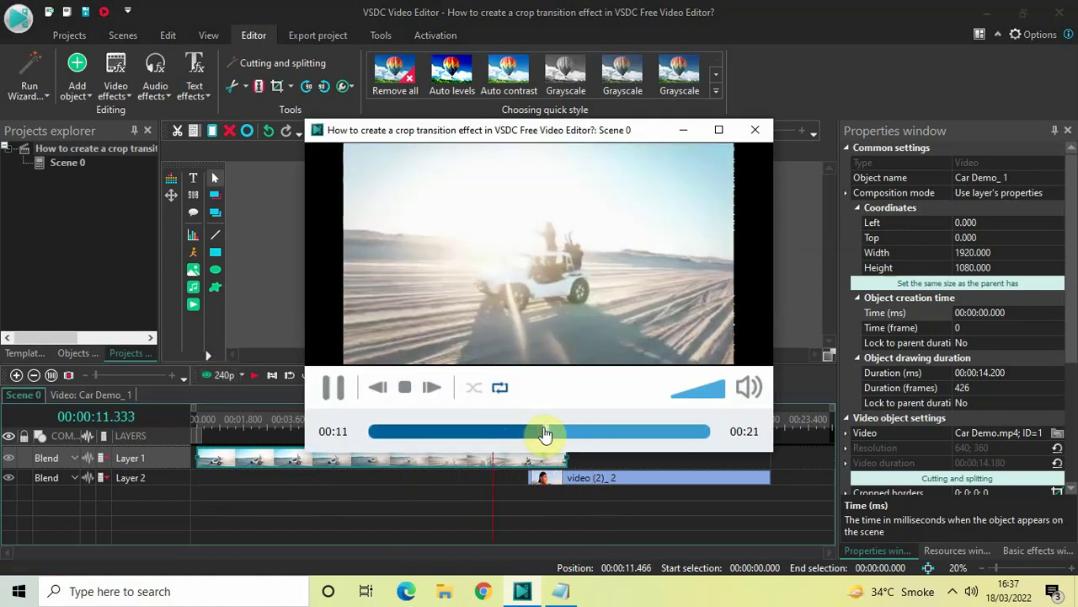